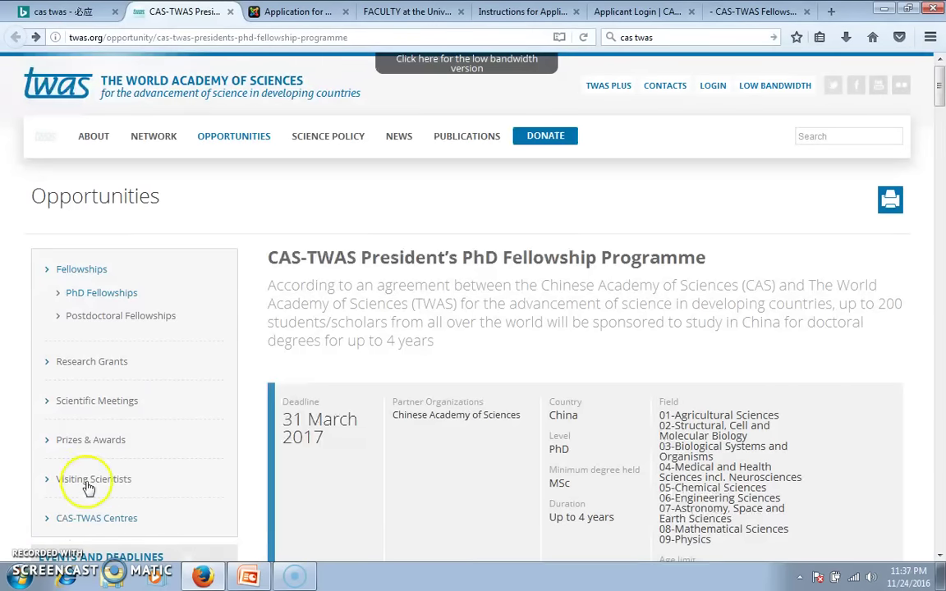
Step: Highlight and read the programme title and introductory programme details
{"action": "left_click_drag", "start_coordinate": [270, 257], "coordinate": [311, 242]}
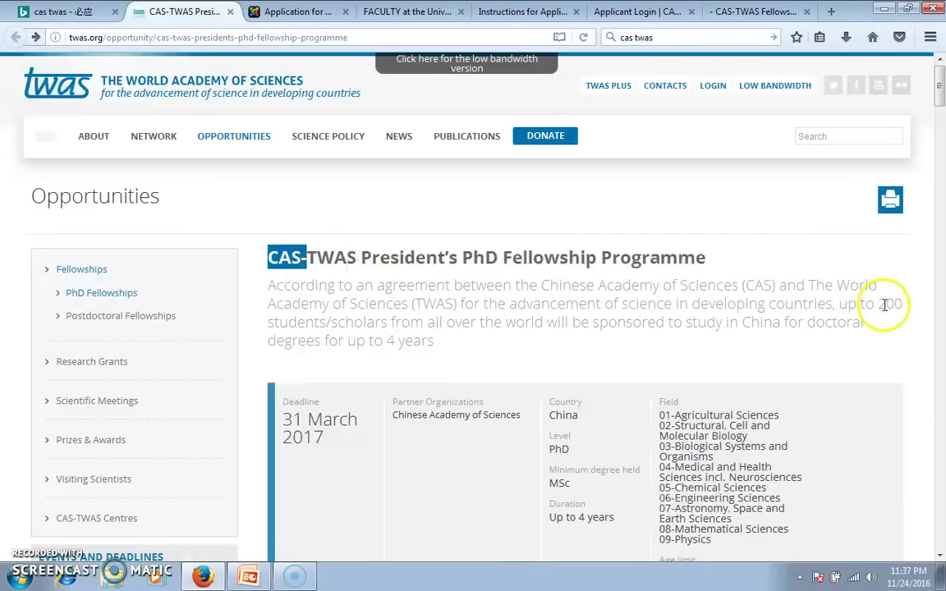
{"action": "left_click_drag", "start_coordinate": [874, 303], "coordinate": [902, 303]}
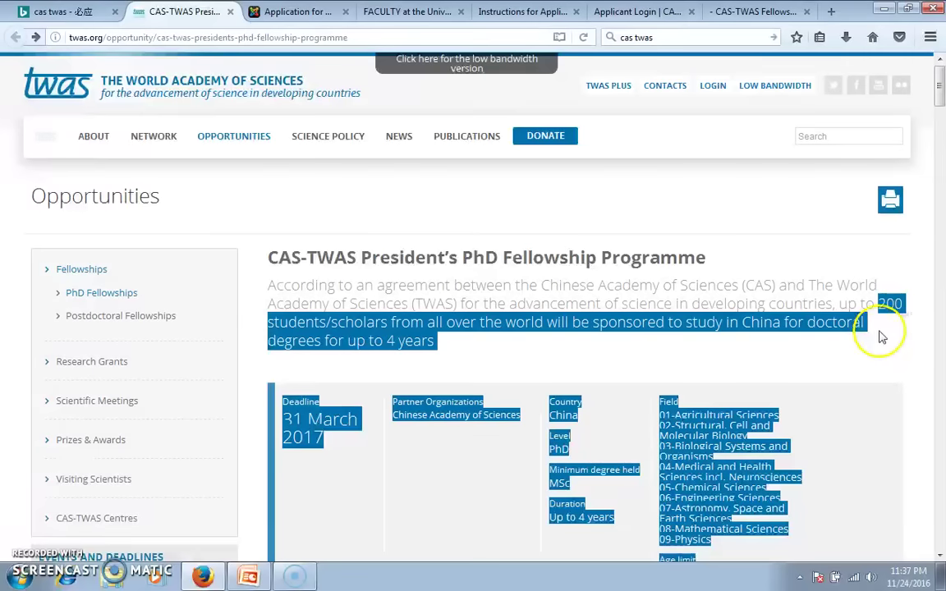
{"action": "left_click", "coordinate": [887, 328]}
{"action": "left_click", "coordinate": [709, 309]}
{"action": "left_click", "coordinate": [667, 299]}
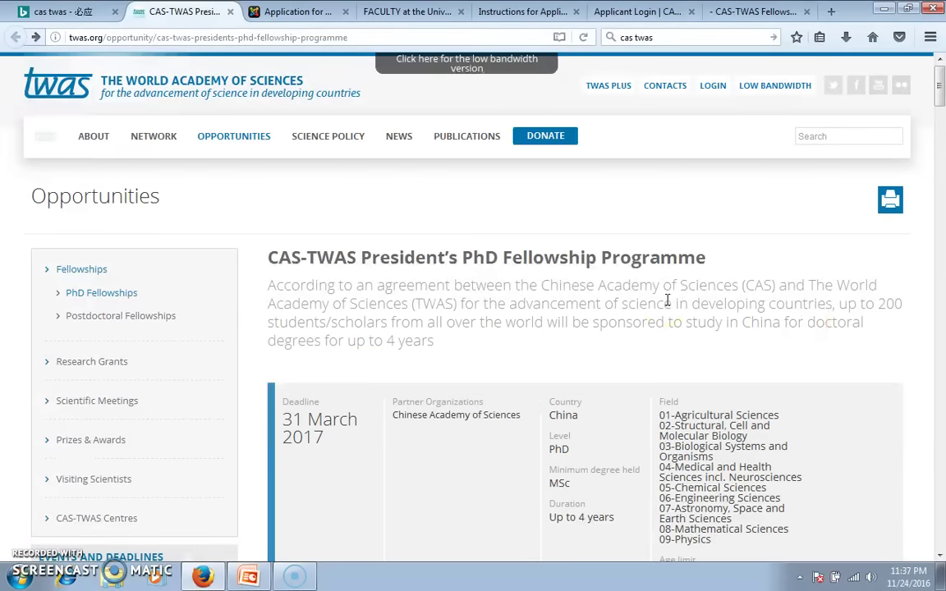
{"action": "left_click", "coordinate": [456, 325]}
{"action": "left_click", "coordinate": [435, 322]}
Step: Highlight the University of Chinese Academy of Sciences name and the abbreviation USTC
{"action": "scroll", "coordinate": [435, 321], "scroll_direction": "down", "scroll_amount": 10}
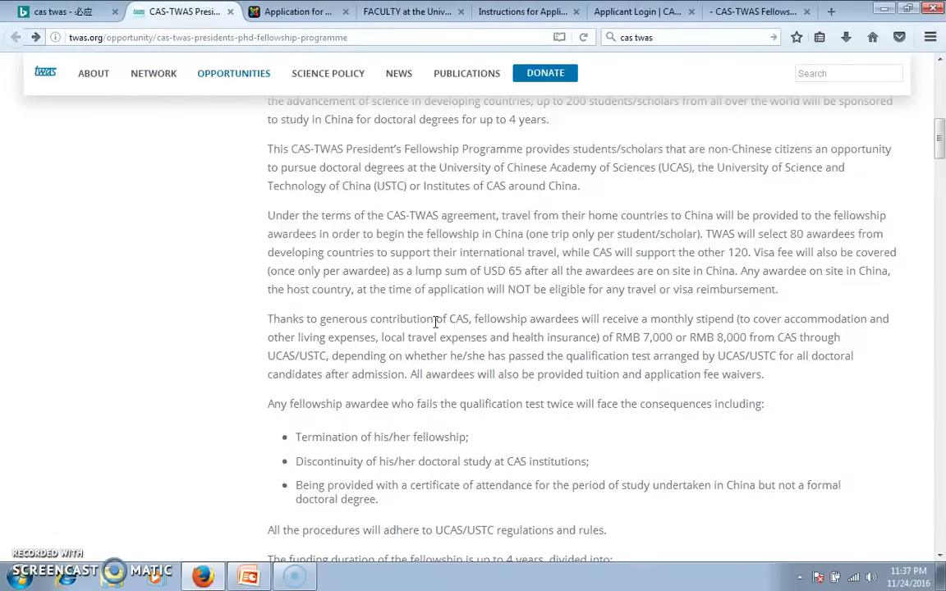
{"action": "left_click", "coordinate": [436, 168]}
{"action": "left_click_drag", "start_coordinate": [435, 167], "coordinate": [408, 187]}
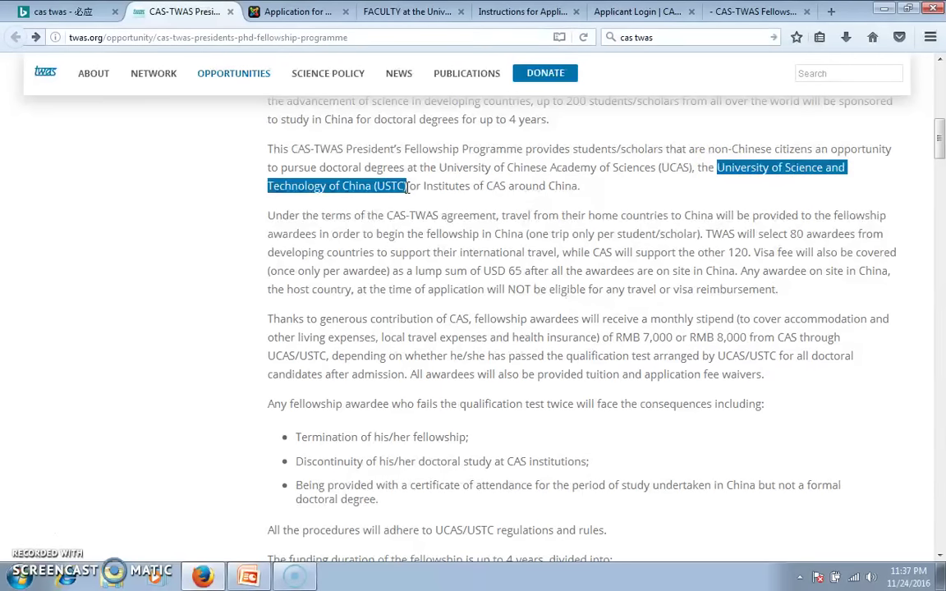
{"action": "left_click", "coordinate": [532, 181]}
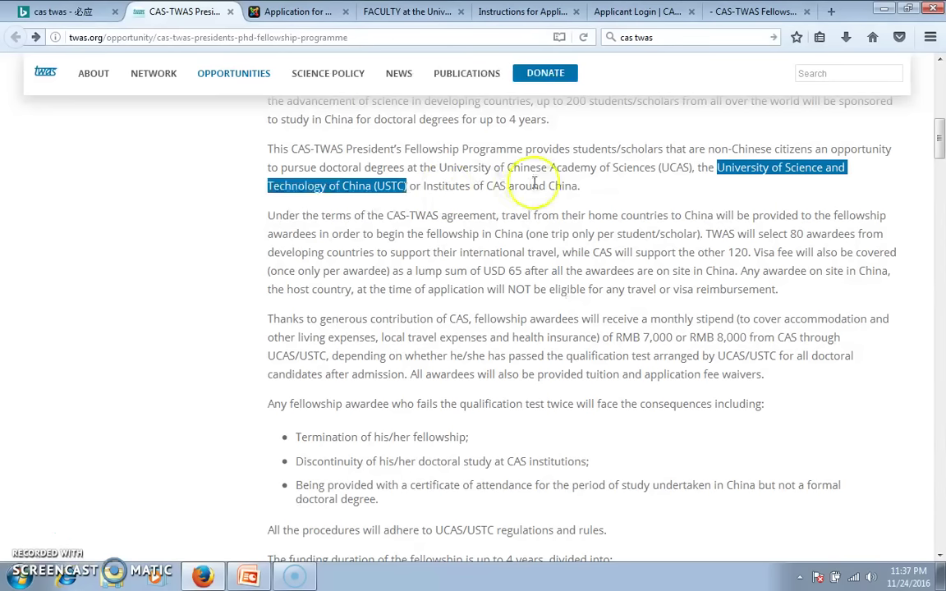
{"action": "left_click_drag", "start_coordinate": [440, 168], "coordinate": [667, 169]}
{"action": "left_click", "coordinate": [696, 197]}
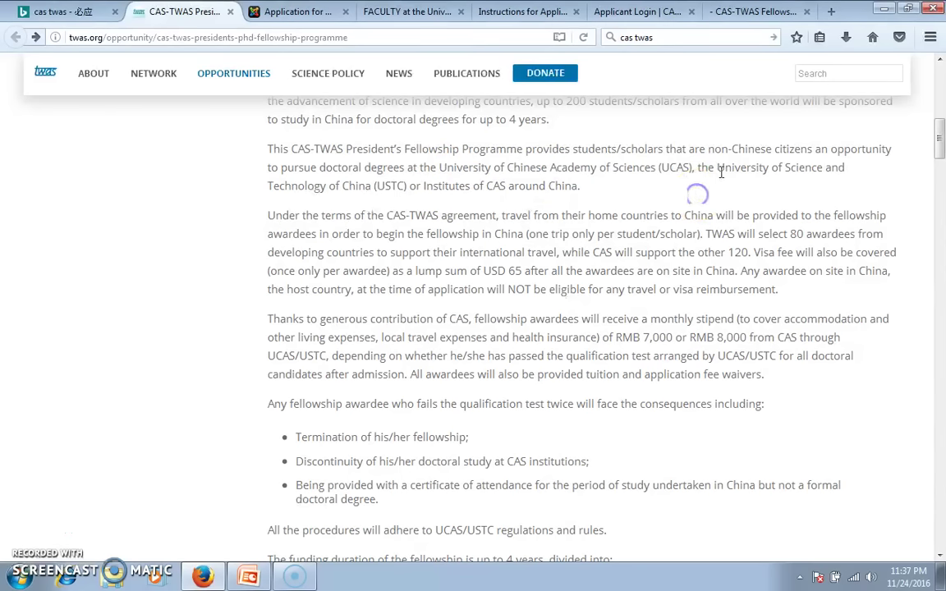
{"action": "left_click_drag", "start_coordinate": [378, 186], "coordinate": [402, 187]}
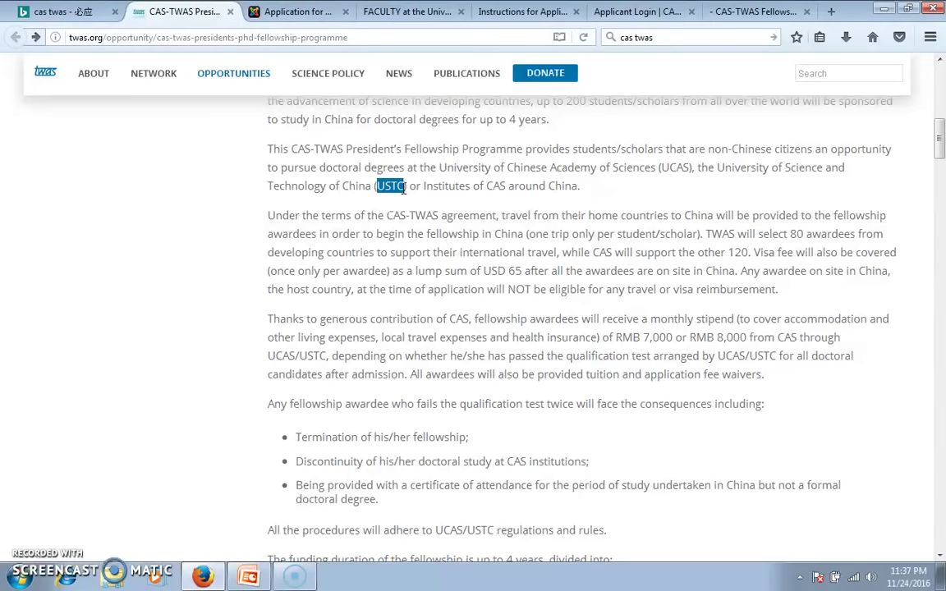
{"action": "left_click", "coordinate": [196, 270]}
Step: Go down to the application steps and follow step 2's 'here' link for UCAS supervisors
{"action": "scroll", "coordinate": [196, 270], "scroll_direction": "down", "scroll_amount": 15}
{"action": "scroll", "coordinate": [196, 273], "scroll_direction": "down", "scroll_amount": 12}
{"action": "scroll", "coordinate": [196, 272], "scroll_direction": "up", "scroll_amount": 4}
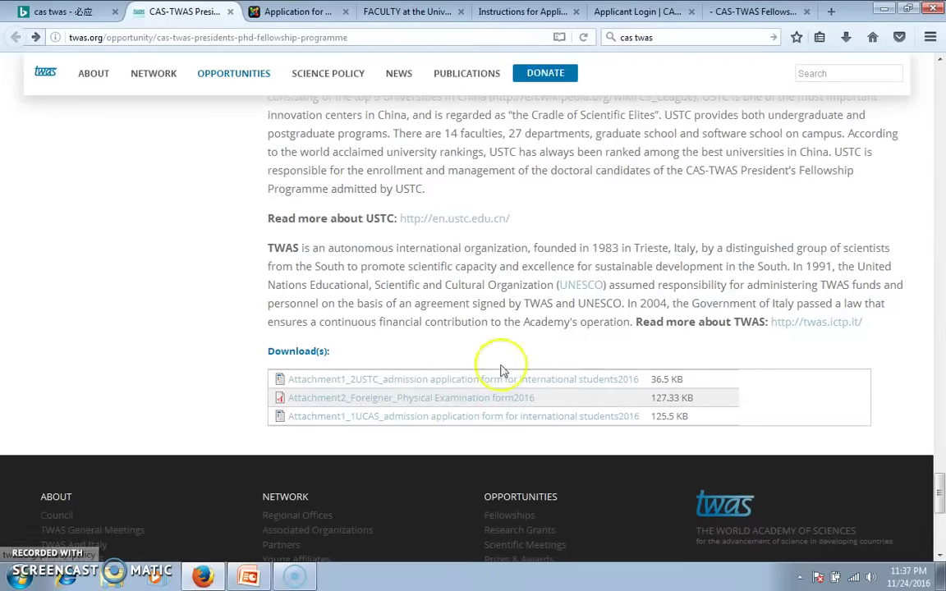
{"action": "left_click_drag", "start_coordinate": [940, 499], "coordinate": [940, 243]}
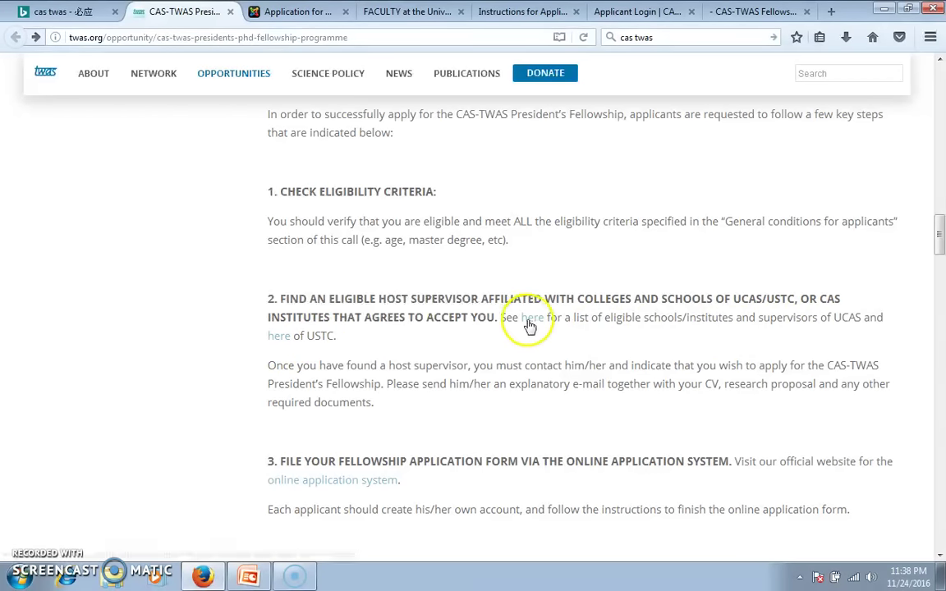
{"action": "left_click", "coordinate": [297, 12]}
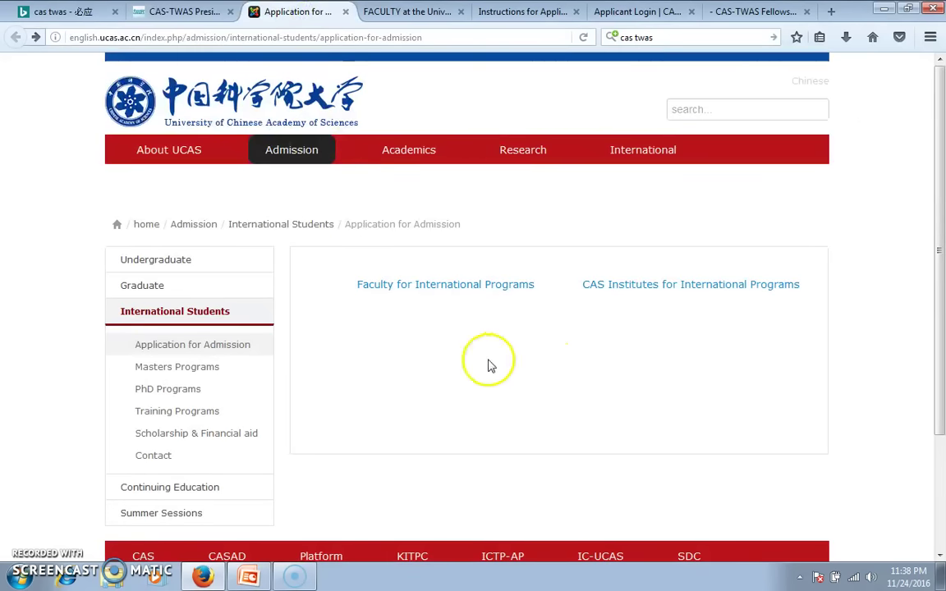
Step: Open 'Faculty for International Programs' and the profile of the first professor in the table
{"action": "left_click", "coordinate": [456, 287]}
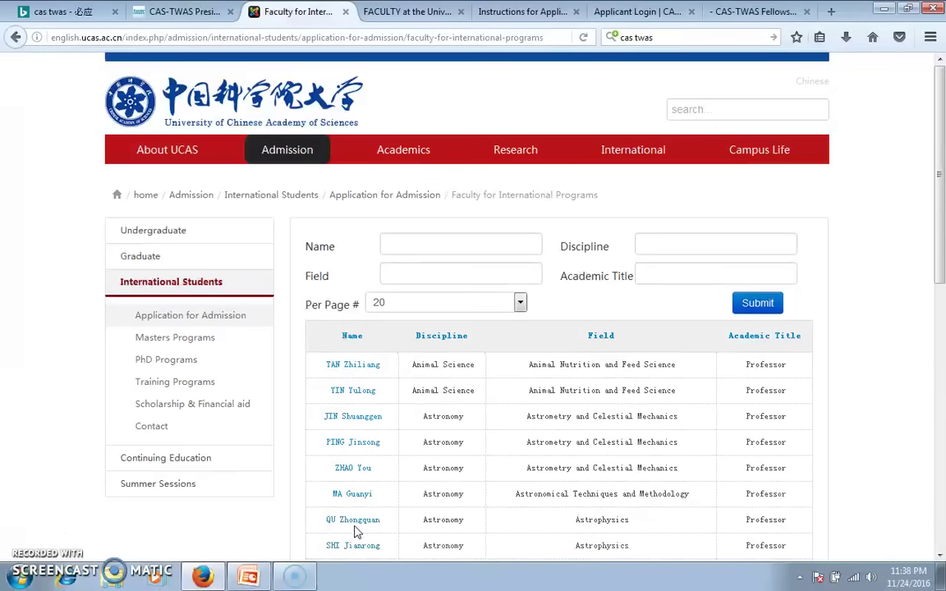
{"action": "left_click", "coordinate": [350, 368]}
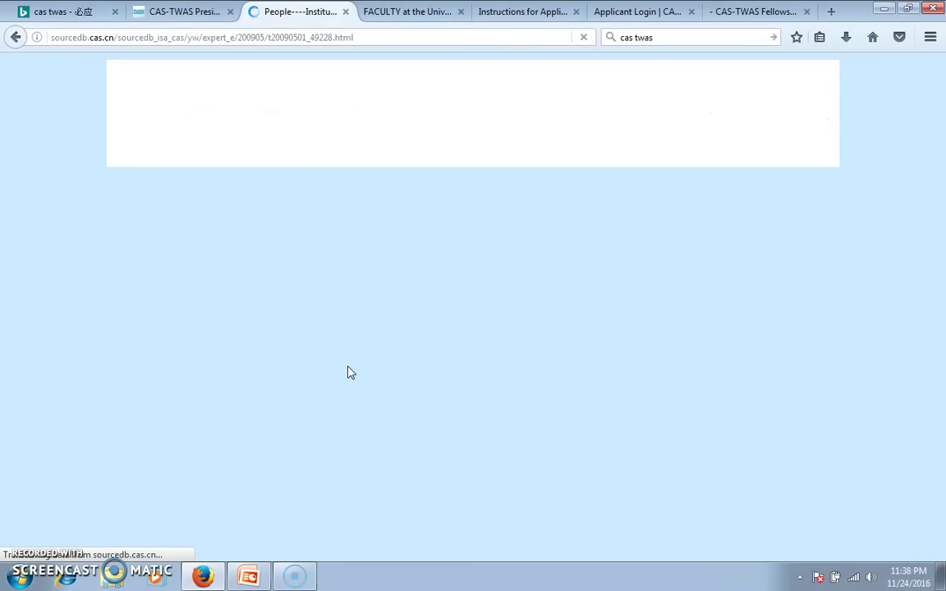
Step: Review the professor's resume, research projects and publications, then go back to the faculty list
{"action": "left_click", "coordinate": [197, 300]}
{"action": "scroll", "coordinate": [197, 302], "scroll_direction": "down", "scroll_amount": 4}
{"action": "scroll", "coordinate": [197, 302], "scroll_direction": "down", "scroll_amount": 3}
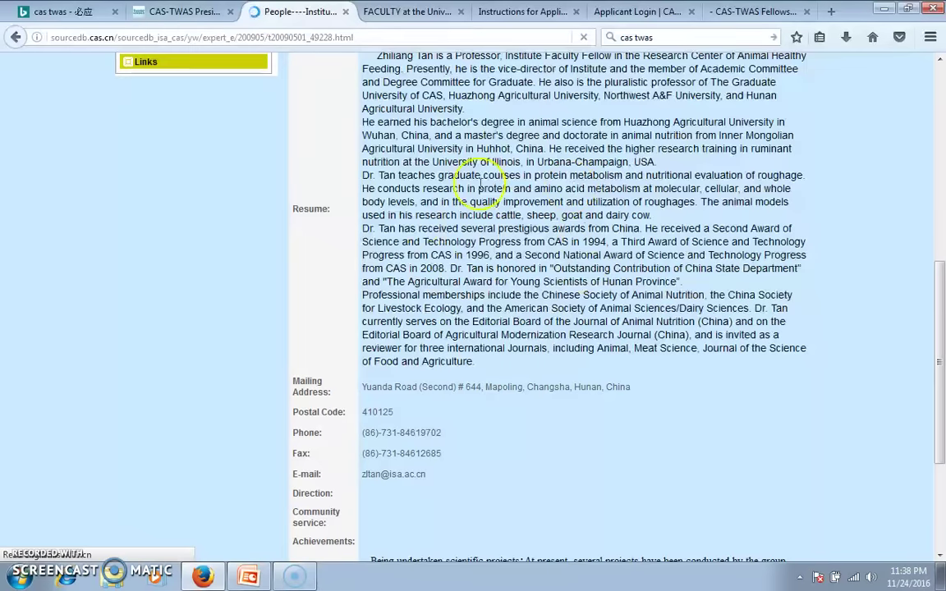
{"action": "scroll", "coordinate": [310, 302], "scroll_direction": "up", "scroll_amount": 2}
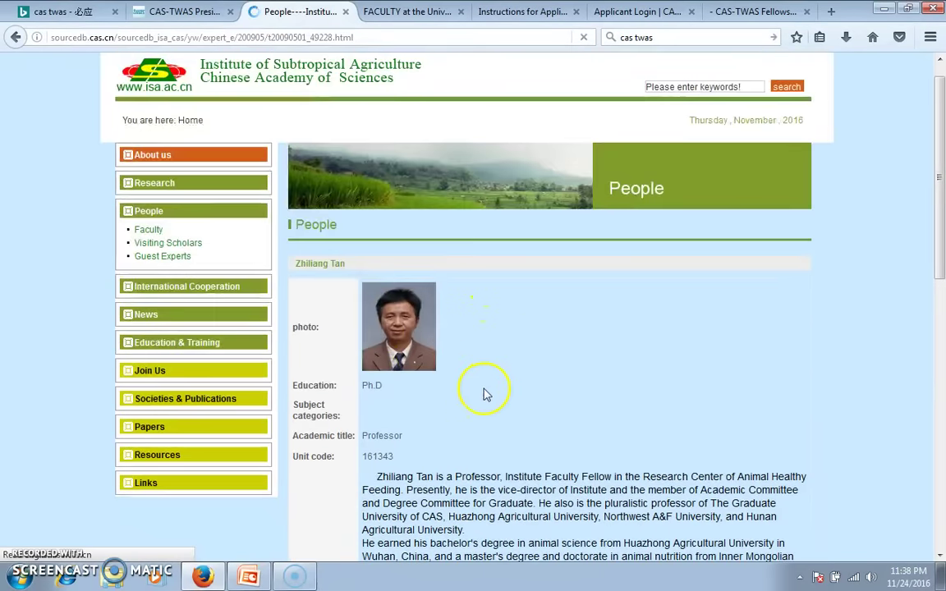
{"action": "scroll", "coordinate": [488, 388], "scroll_direction": "down", "scroll_amount": 3}
{"action": "scroll", "coordinate": [491, 384], "scroll_direction": "down", "scroll_amount": 1}
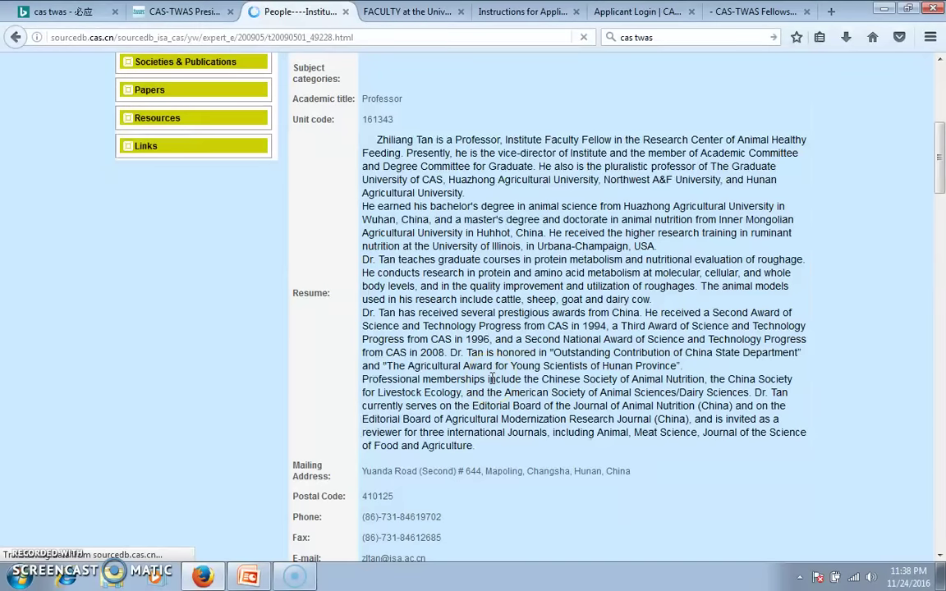
{"action": "scroll", "coordinate": [491, 381], "scroll_direction": "down", "scroll_amount": 3}
{"action": "scroll", "coordinate": [484, 361], "scroll_direction": "down", "scroll_amount": 4}
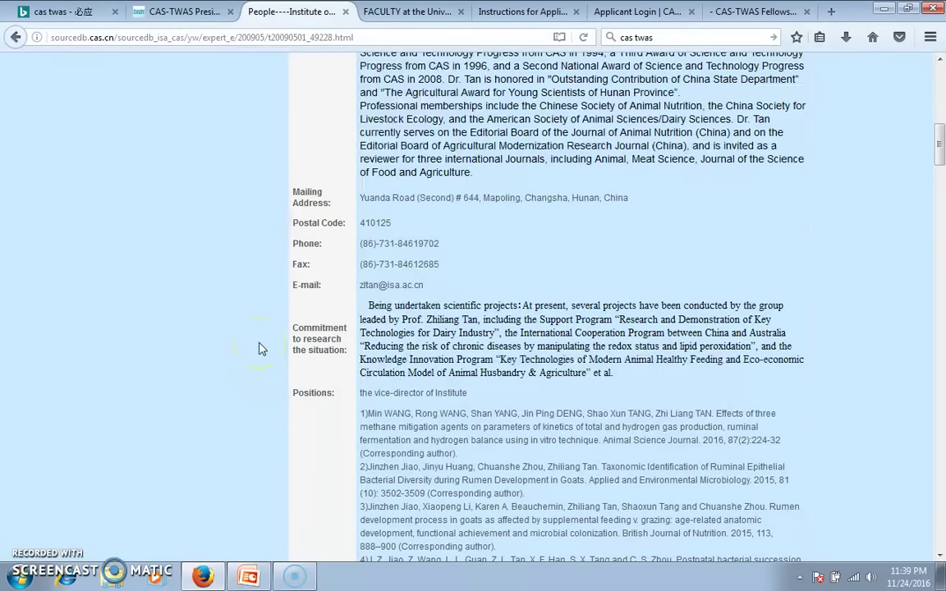
{"action": "scroll", "coordinate": [258, 349], "scroll_direction": "up", "scroll_amount": 11}
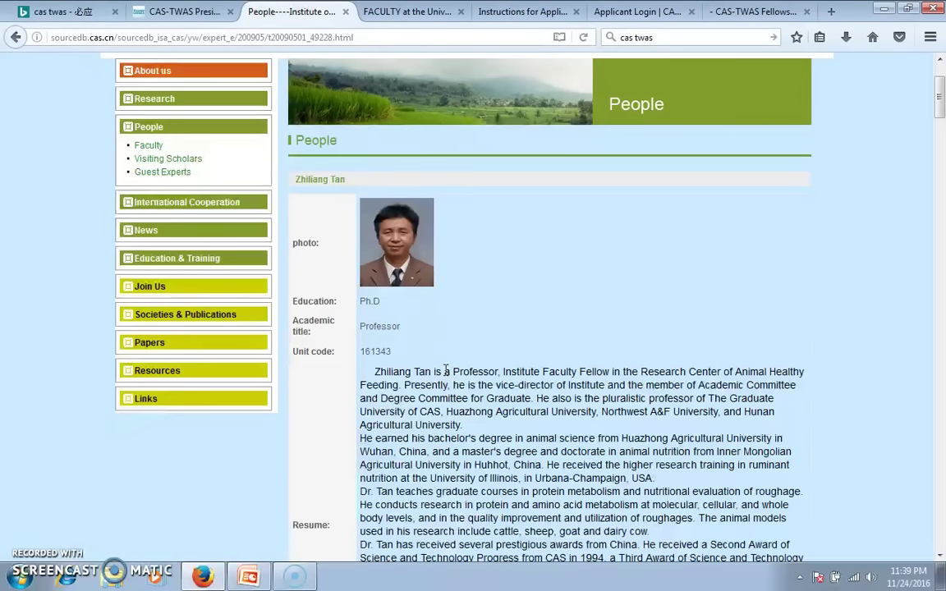
{"action": "left_click", "coordinate": [15, 38]}
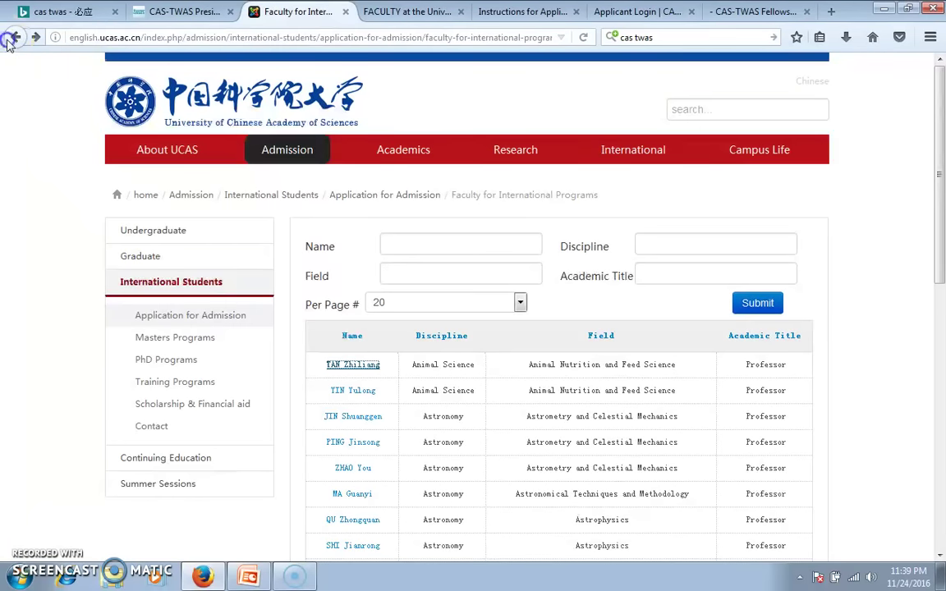
Step: From Application for Admission, open and scan the CAS Institutes for International Programs table
{"action": "left_click", "coordinate": [13, 38]}
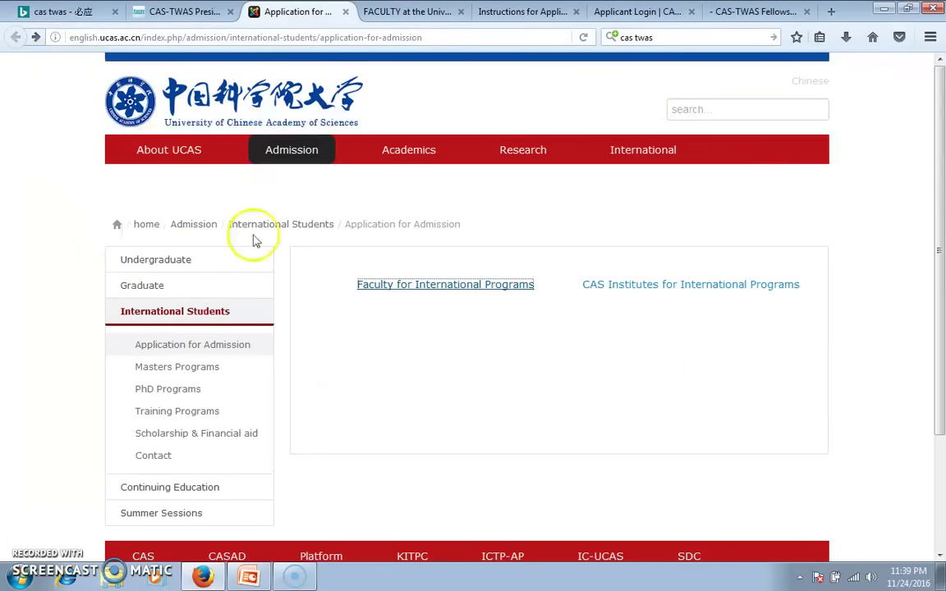
{"action": "left_click", "coordinate": [672, 287]}
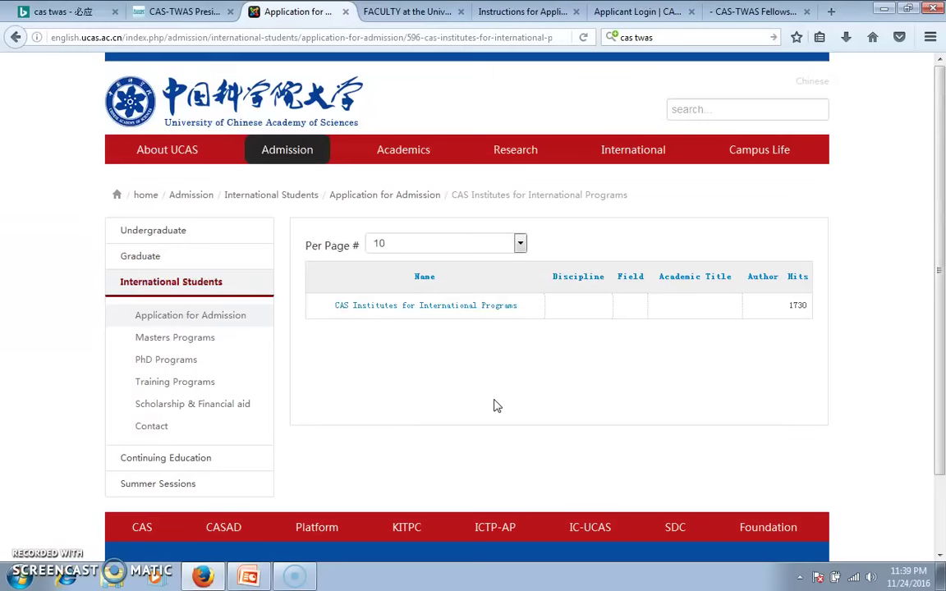
{"action": "left_click", "coordinate": [455, 314]}
{"action": "scroll", "coordinate": [490, 411], "scroll_direction": "down", "scroll_amount": 10}
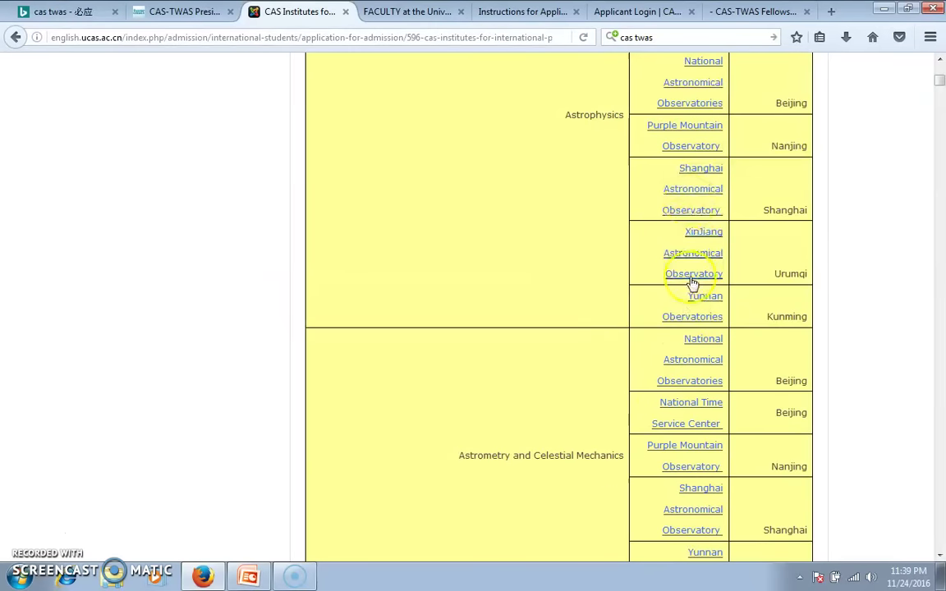
{"action": "scroll", "coordinate": [675, 238], "scroll_direction": "up", "scroll_amount": 10}
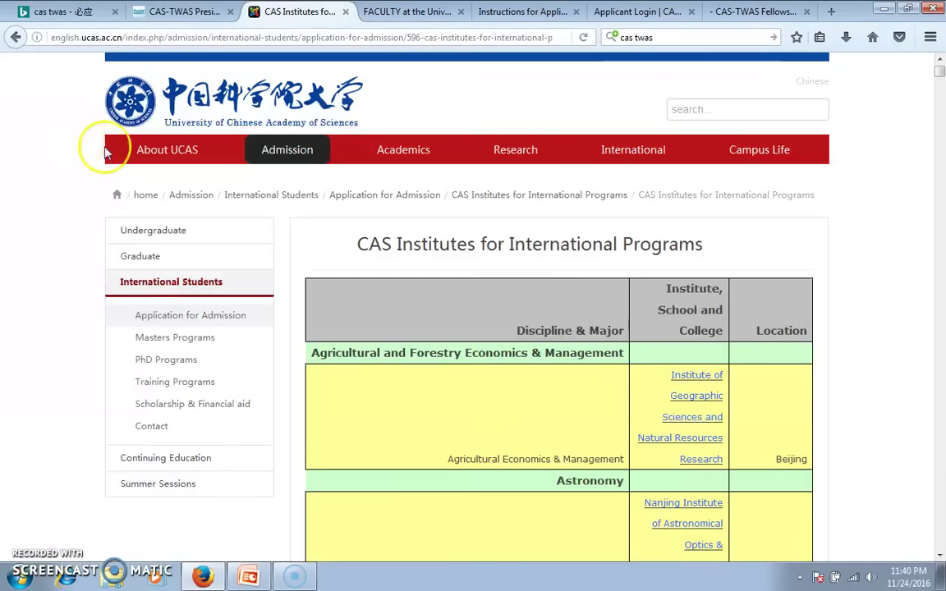
{"action": "left_click", "coordinate": [618, 8]}
Step: Choose 'Apply now' from the Instructions tab and confirm the applicant is logged in
{"action": "left_click", "coordinate": [552, 16]}
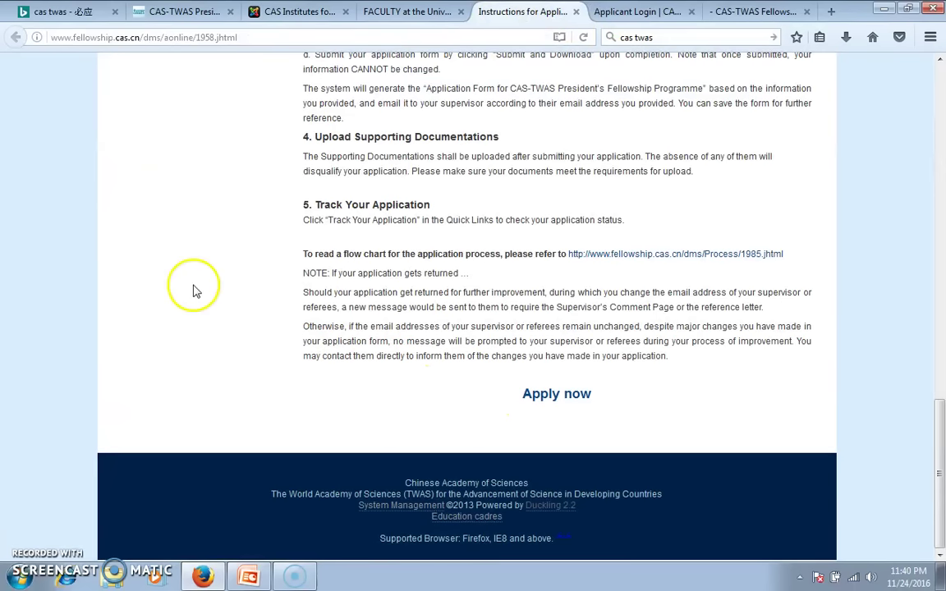
{"action": "left_click", "coordinate": [547, 399]}
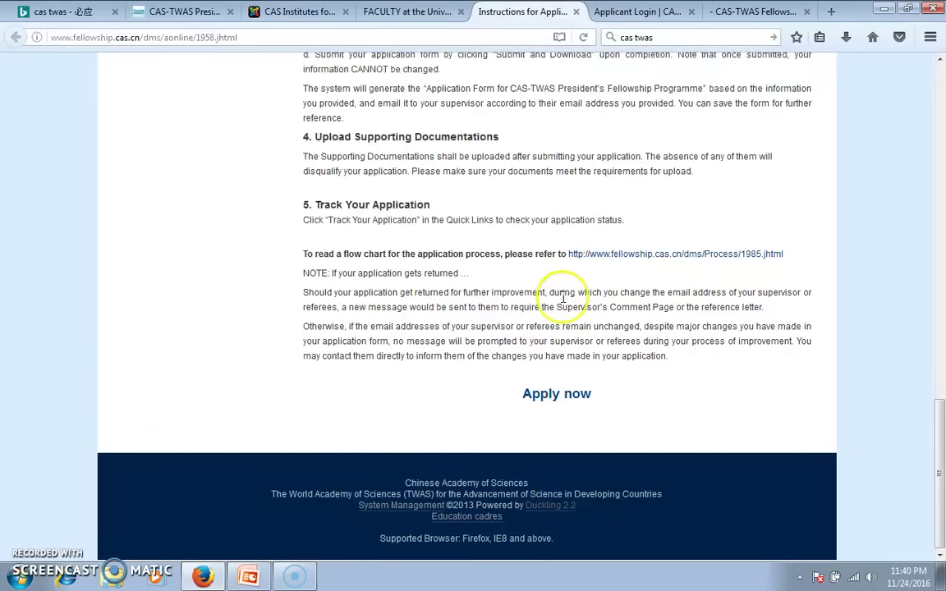
{"action": "left_click", "coordinate": [649, 11]}
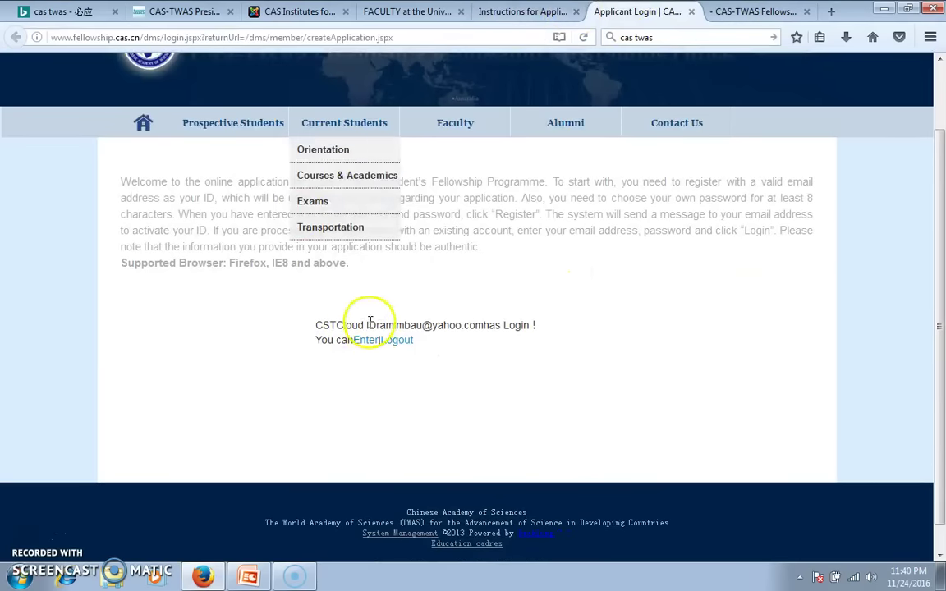
Step: On the CAS-TWAS Fellowship form, pick UCAS, then change the University dropdown to USTC
{"action": "left_click", "coordinate": [743, 12]}
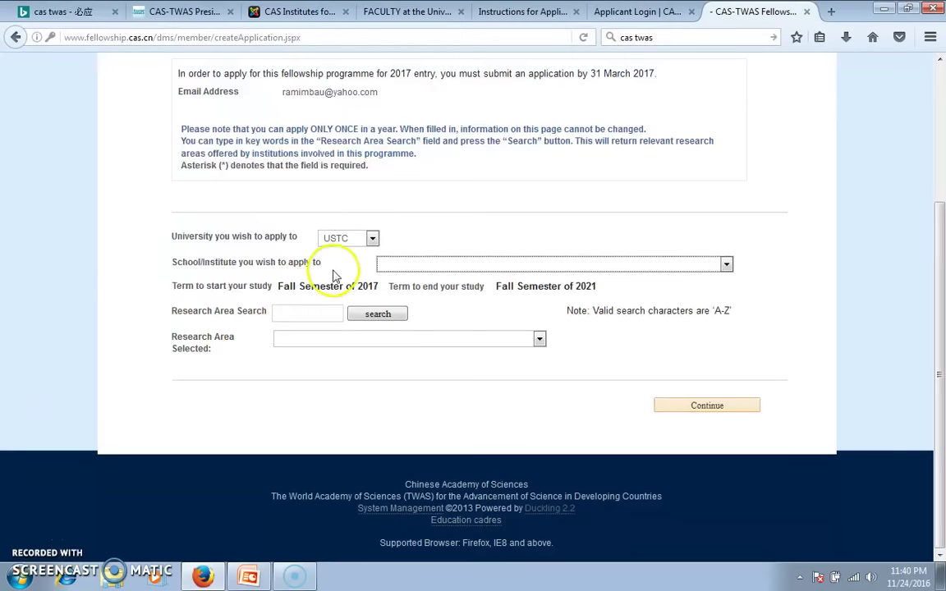
{"action": "left_click", "coordinate": [373, 238]}
{"action": "left_click", "coordinate": [351, 268]}
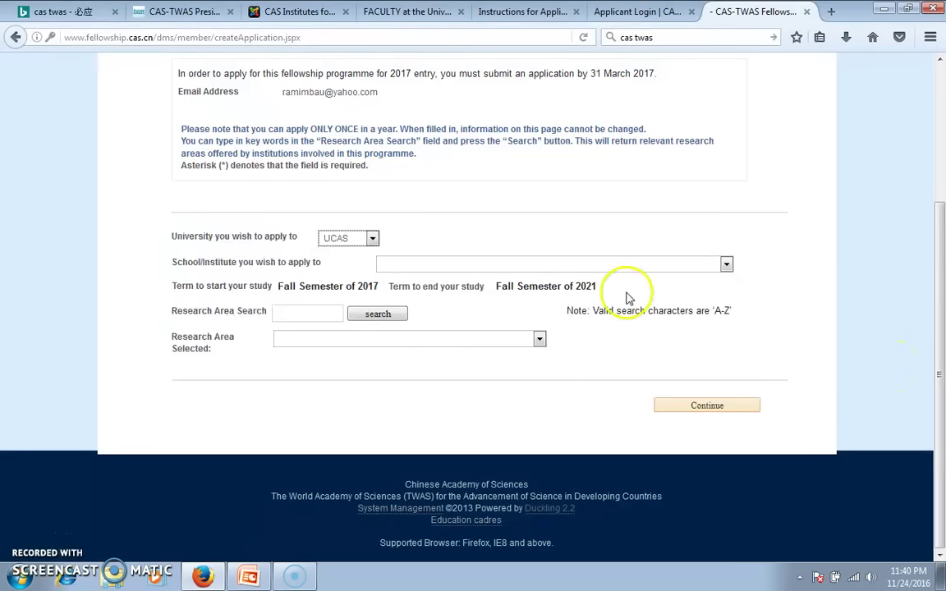
{"action": "left_click", "coordinate": [373, 237]}
{"action": "left_click", "coordinate": [333, 282]}
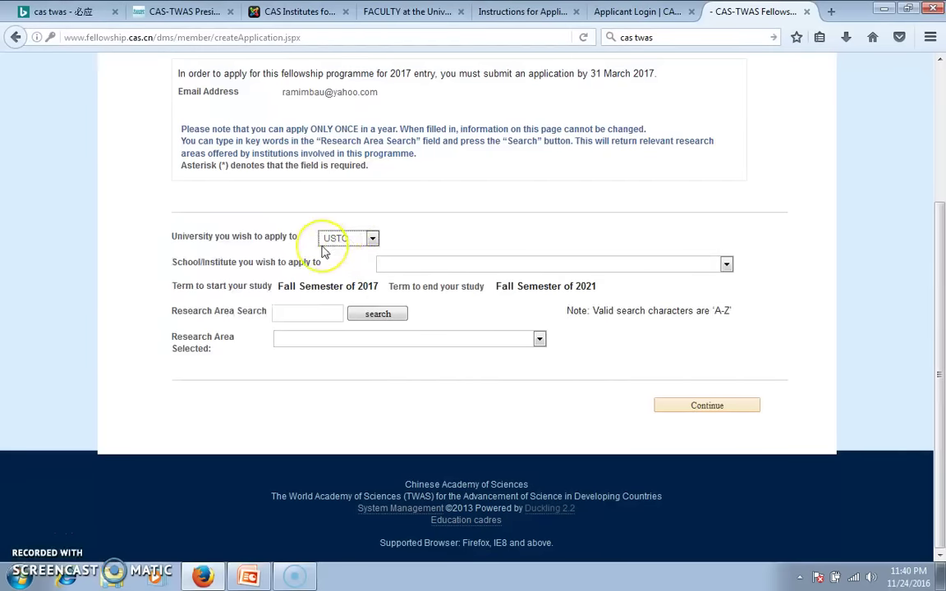
{"action": "left_click", "coordinate": [315, 260]}
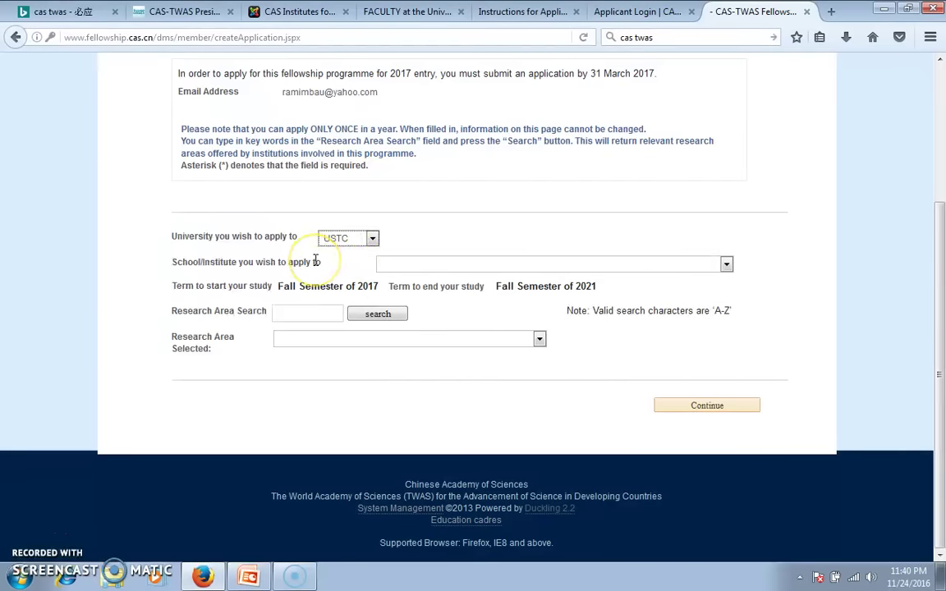